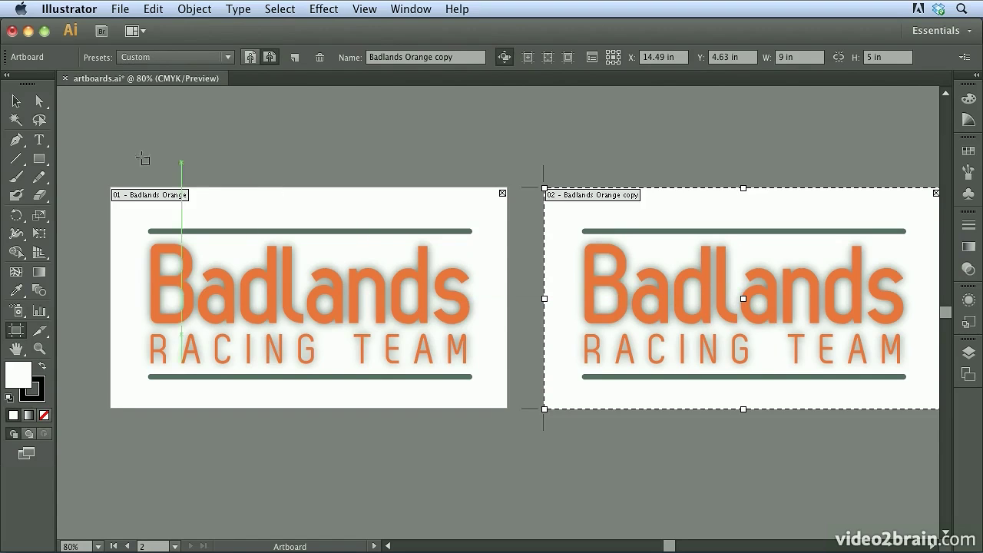
Recolor the Badlands Racing Team lettering on the second artboard with the lime green swatch
click(14, 103)
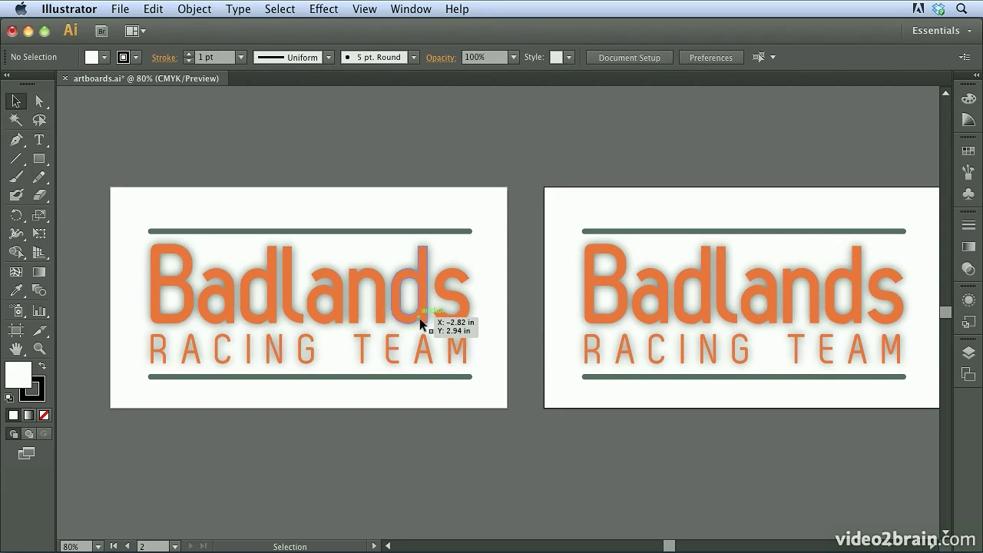
click(614, 317)
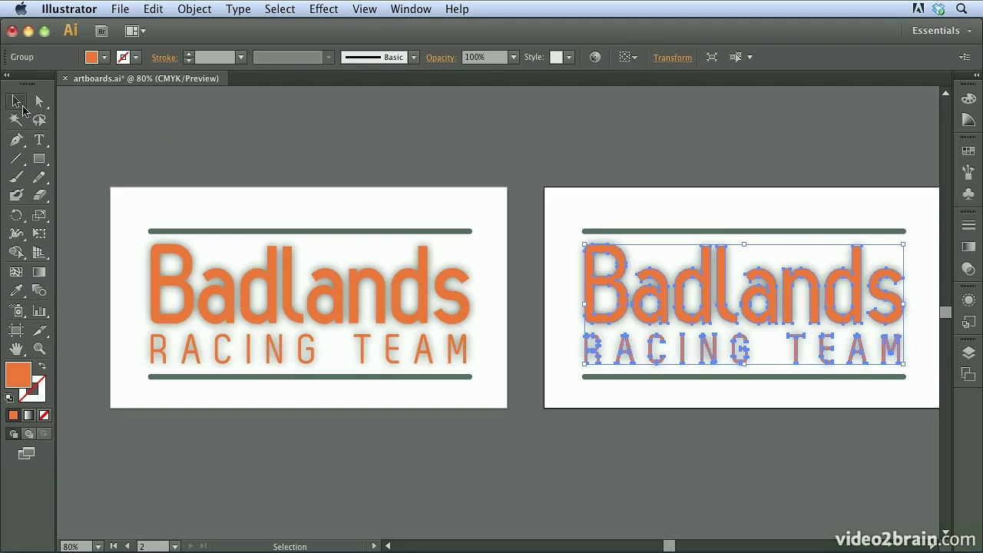
click(969, 151)
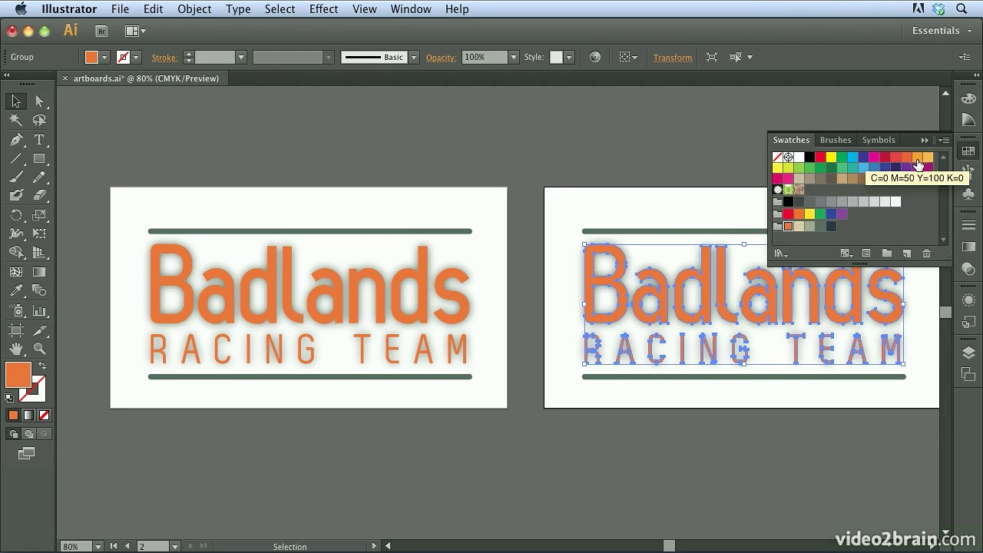
click(798, 168)
click(969, 152)
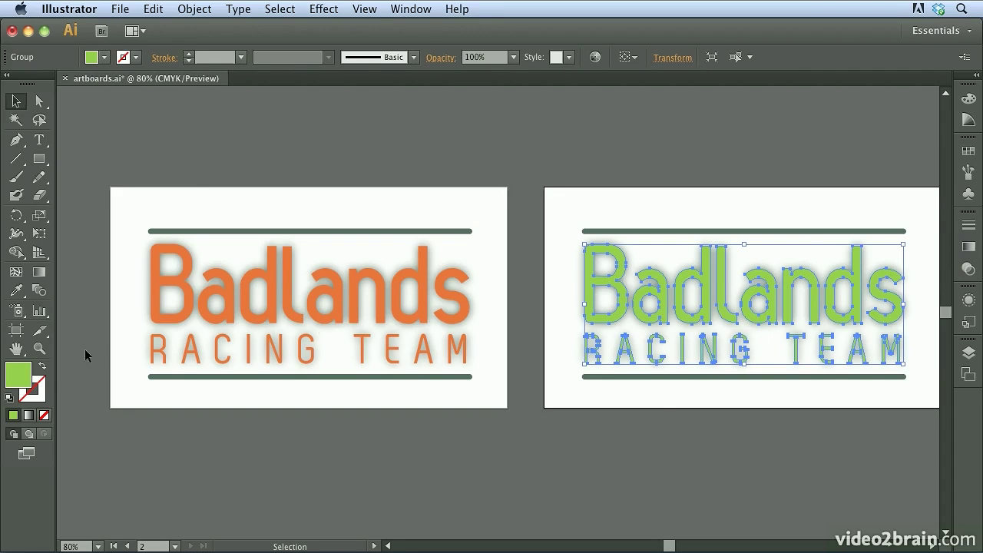
Rename the second artboard to "Badlands Lime" and return to the Selection tool
click(15, 331)
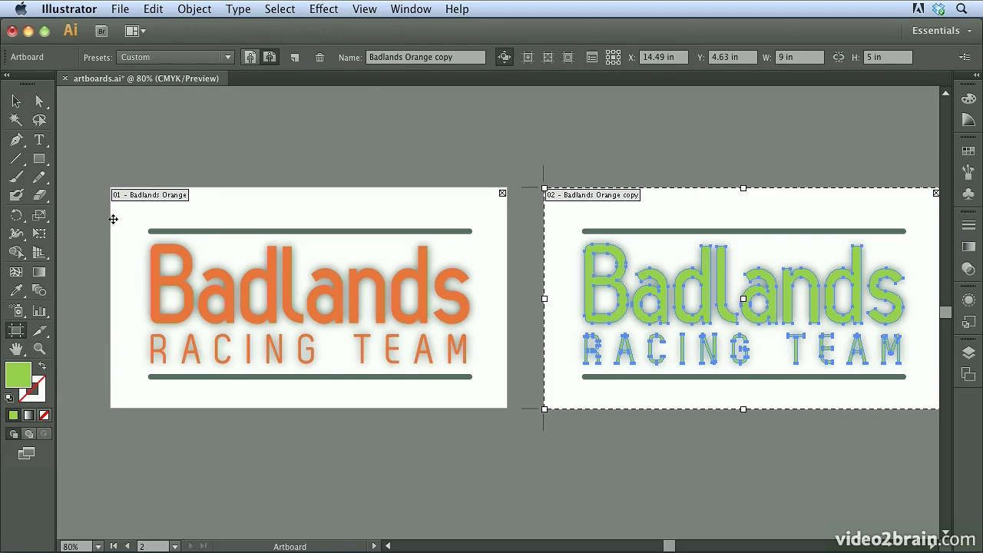
drag(466, 58, 408, 58)
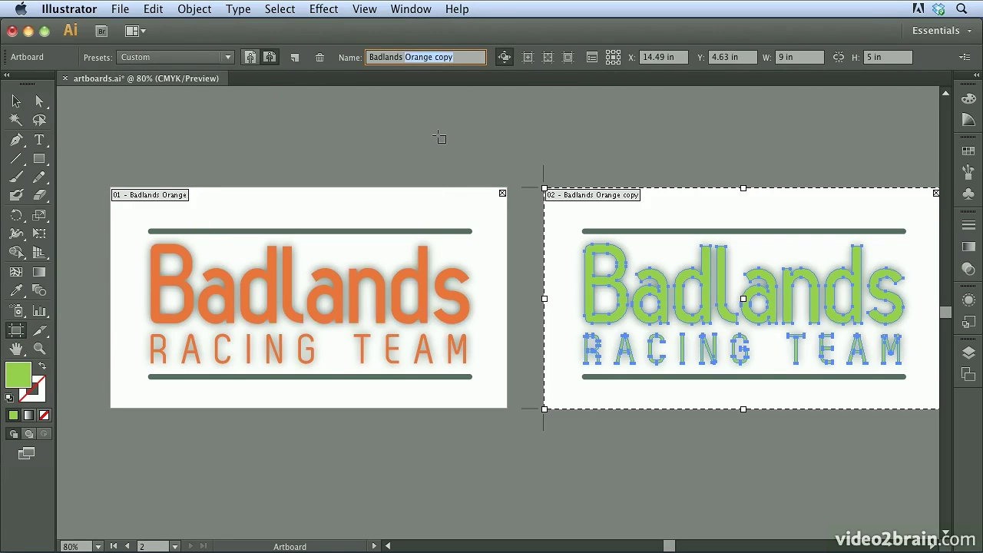
text(Lim)
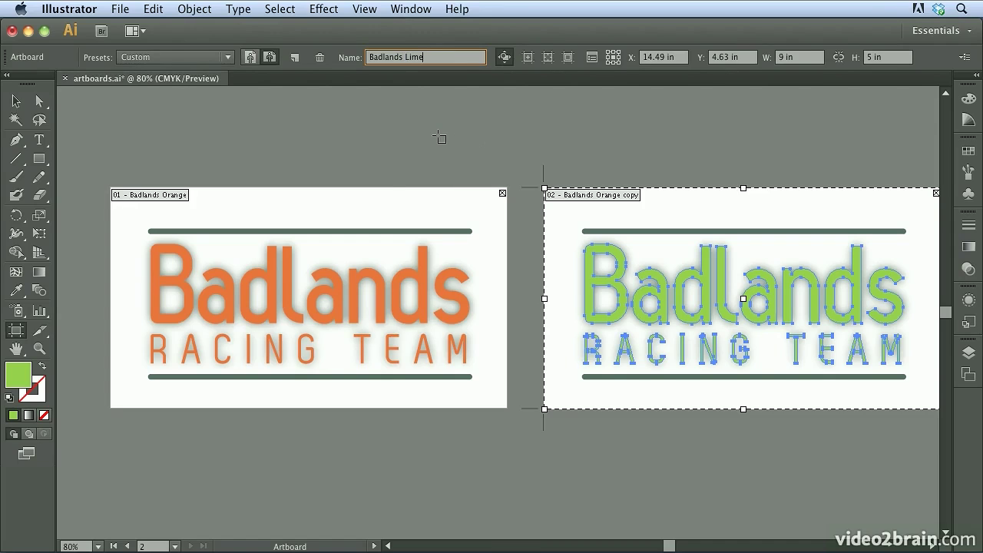
key(Tab)
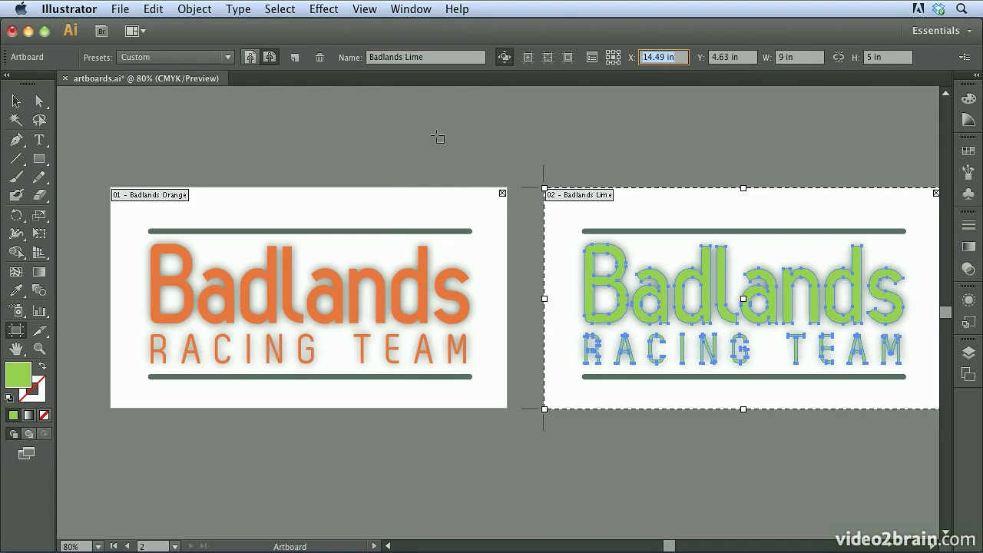
click(16, 100)
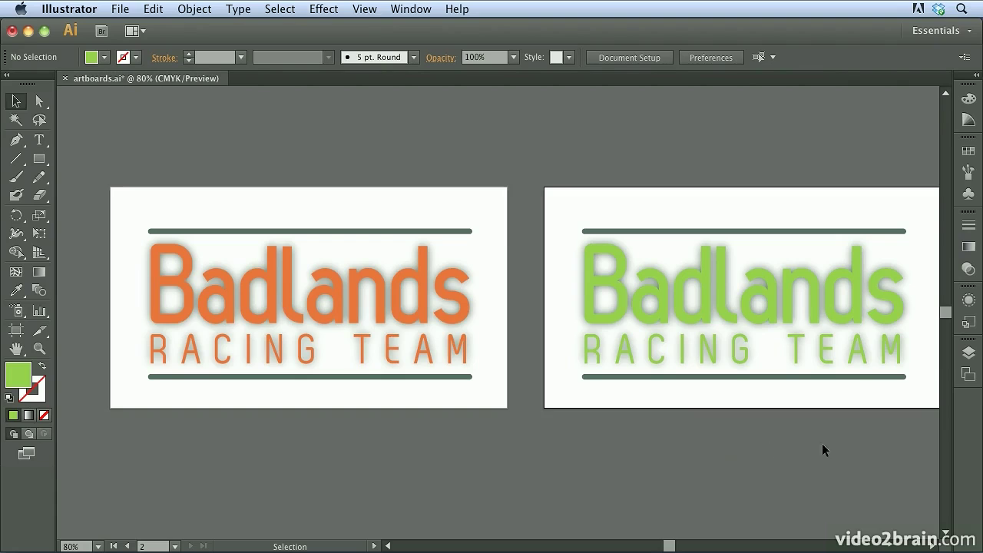
Display the document's list of artboards and fit the Badlands Orange artboard in the window
click(969, 378)
click(409, 9)
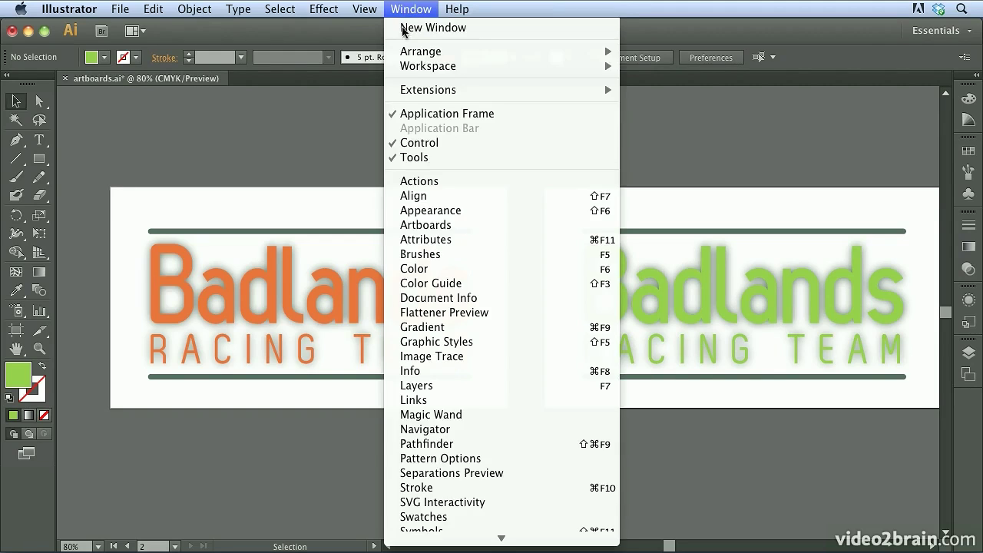
click(427, 225)
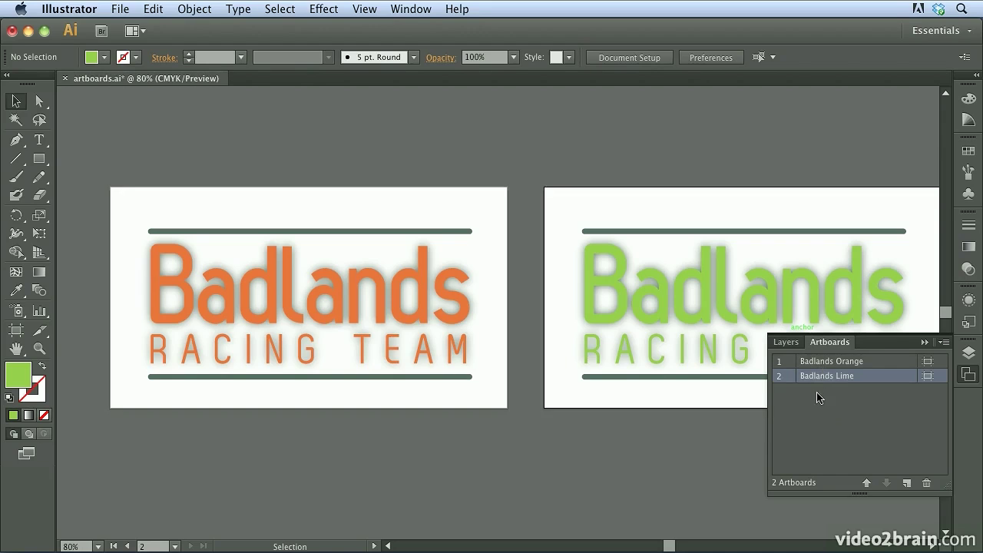
click(819, 362)
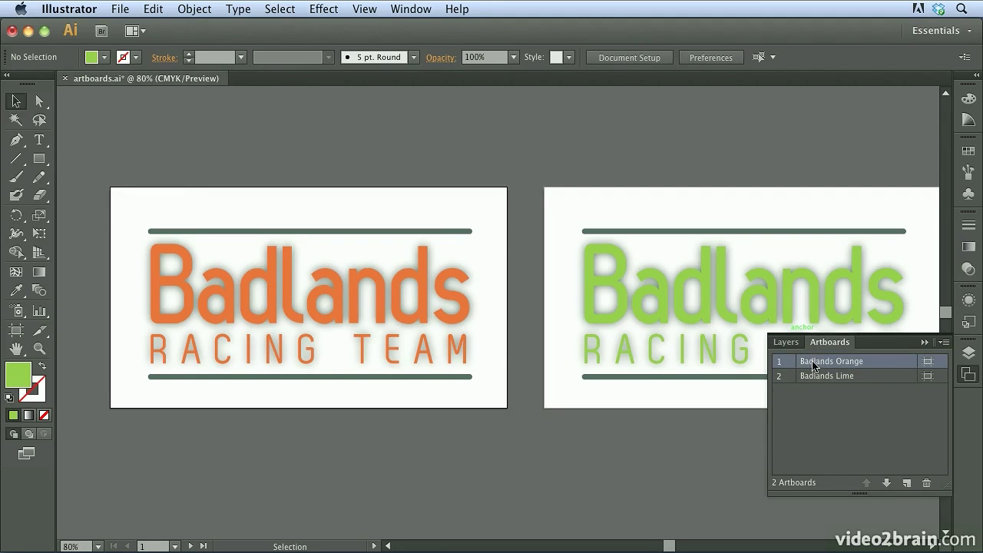
double_click(817, 363)
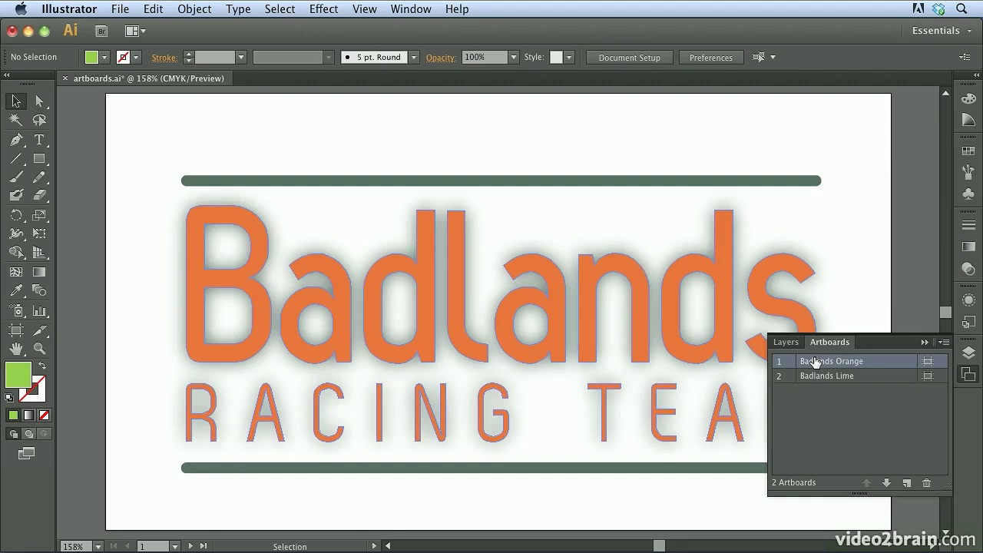
Open the Badlands Orange artboard name for editing, leave it as is, and fit the Badlands Lime artboard in the window
double_click(814, 362)
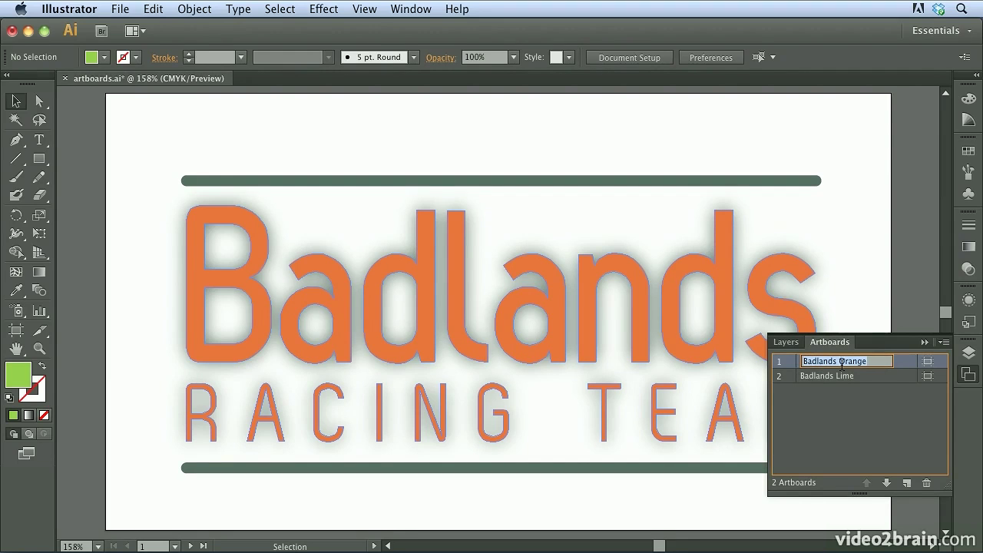
click(885, 381)
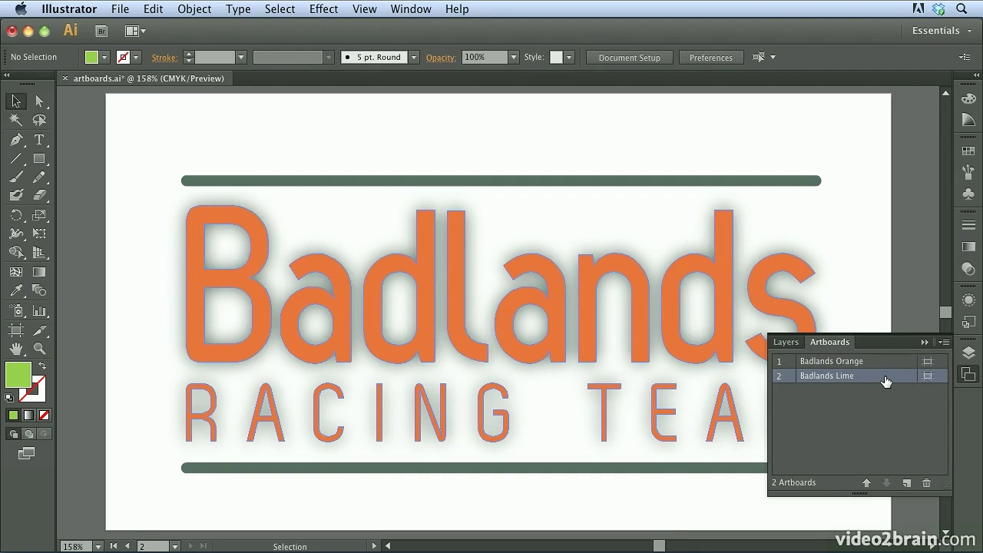
double_click(890, 381)
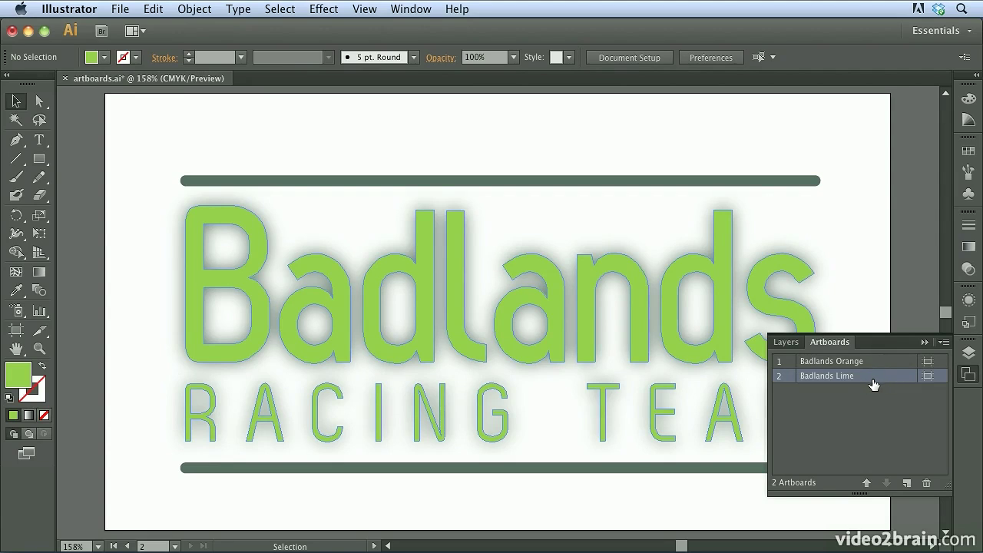
Open the Badlands Lime artboard options and toggle the center mark and cross hairs on and off
click(927, 376)
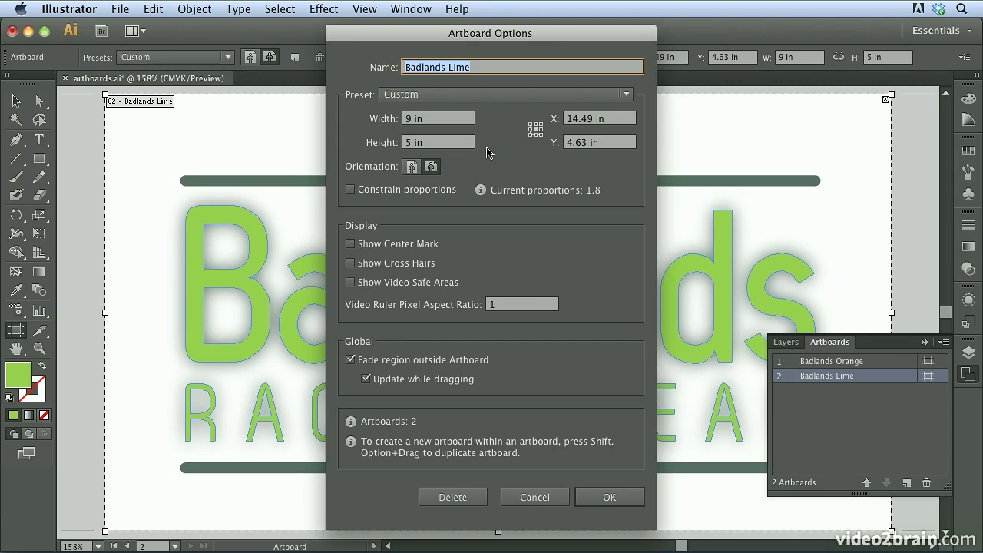
drag(522, 34, 351, 35)
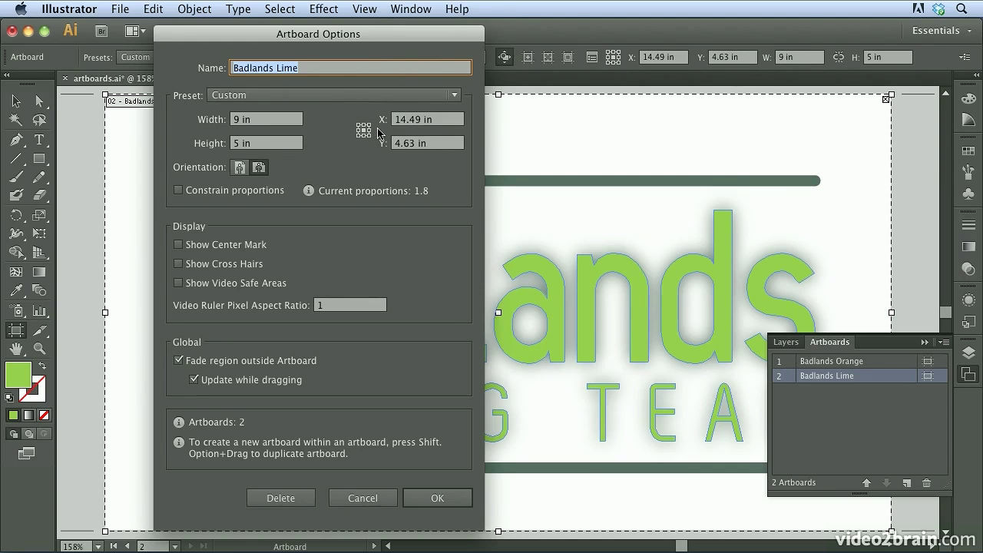
drag(385, 34, 293, 33)
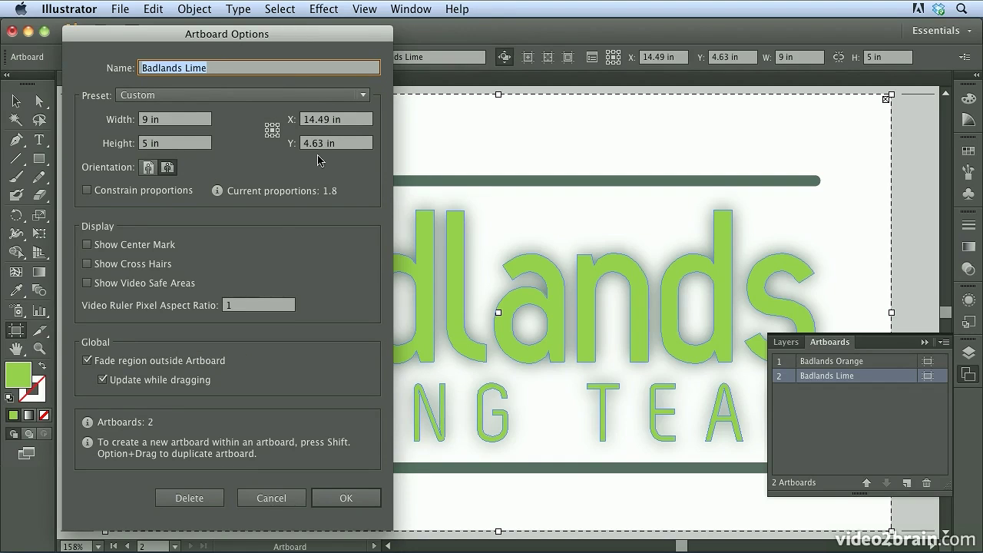
click(87, 245)
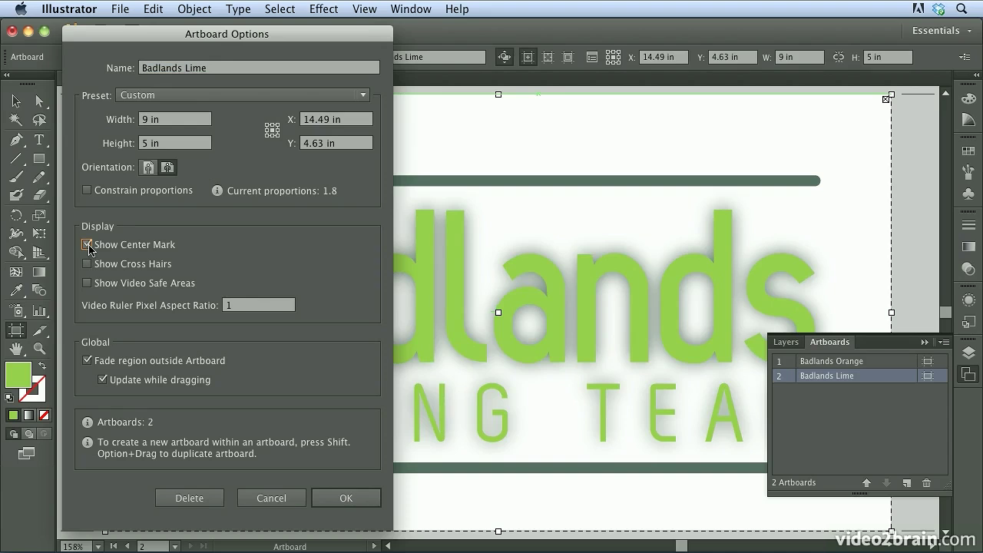
click(87, 245)
click(87, 264)
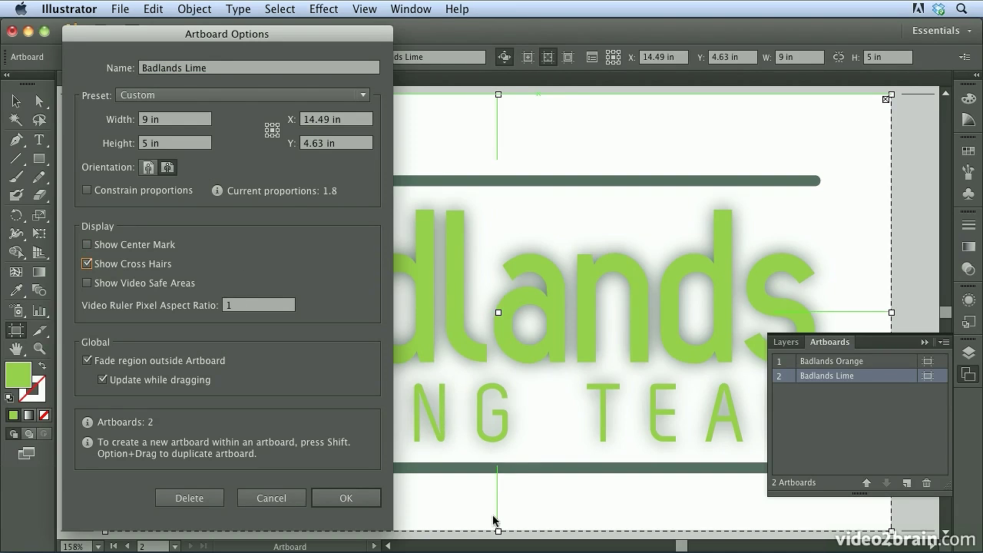
click(87, 263)
click(86, 244)
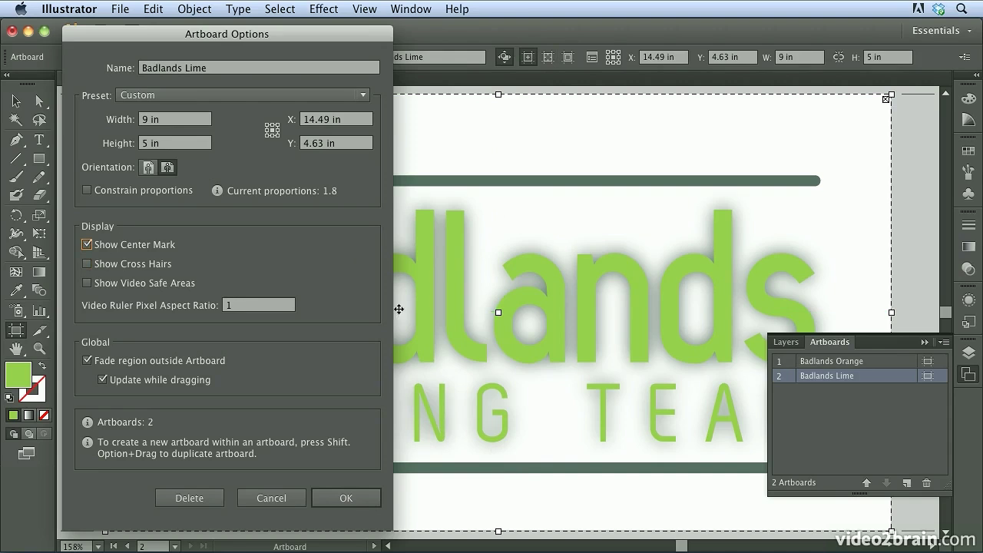
click(87, 244)
Toggle the video safe areas of the Badlands Lime artboard on and off and close its options
click(87, 283)
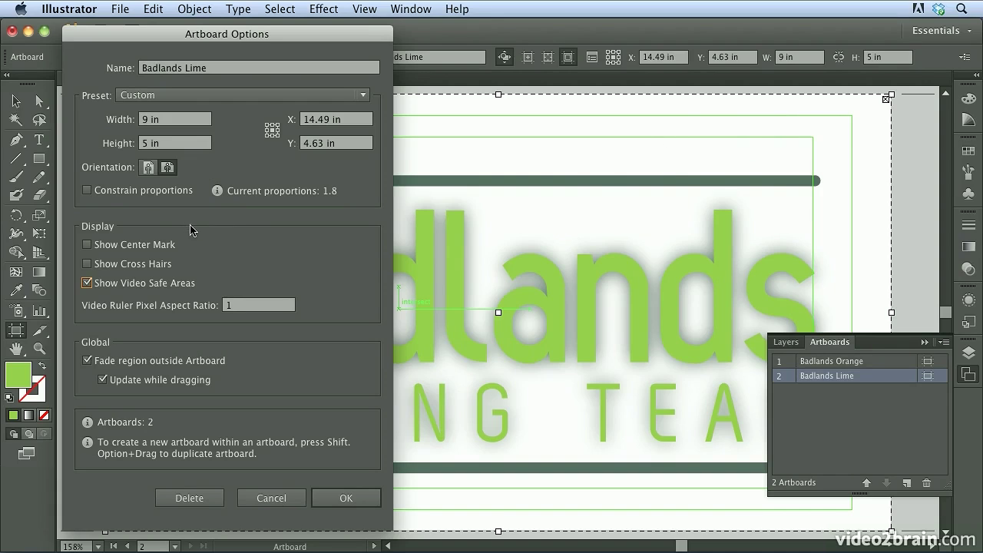
click(87, 283)
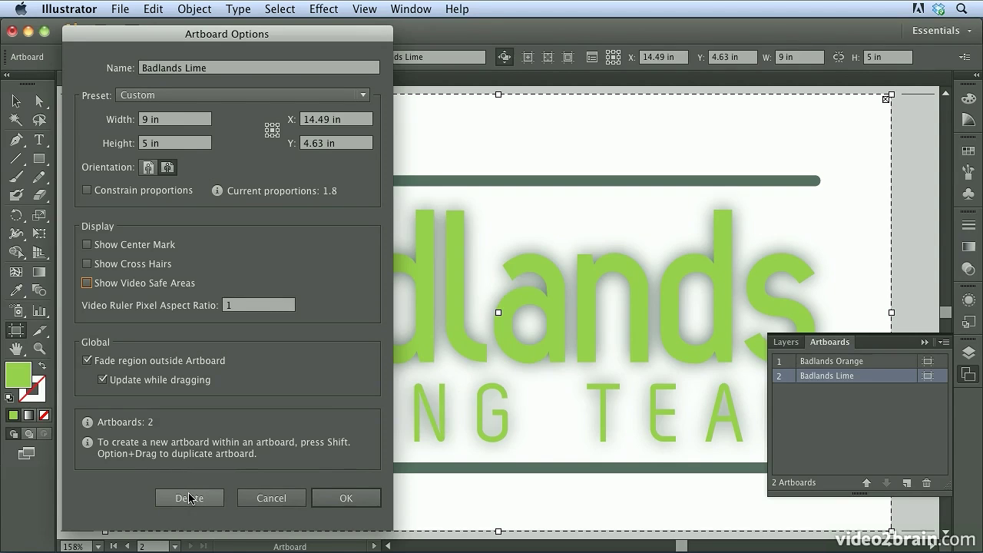
click(348, 503)
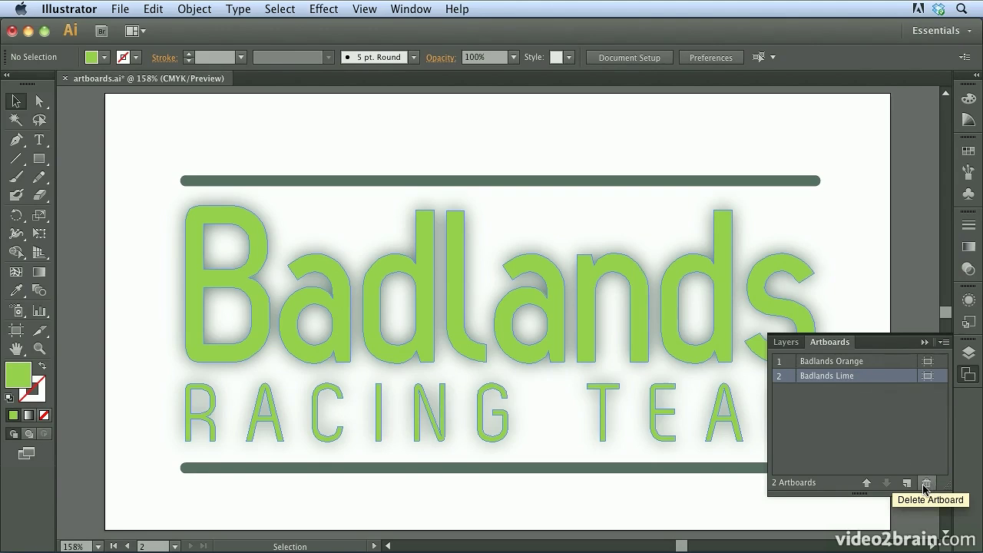
Move the Badlands Lime artboard above Badlands Orange in the artboard order
click(824, 362)
click(820, 376)
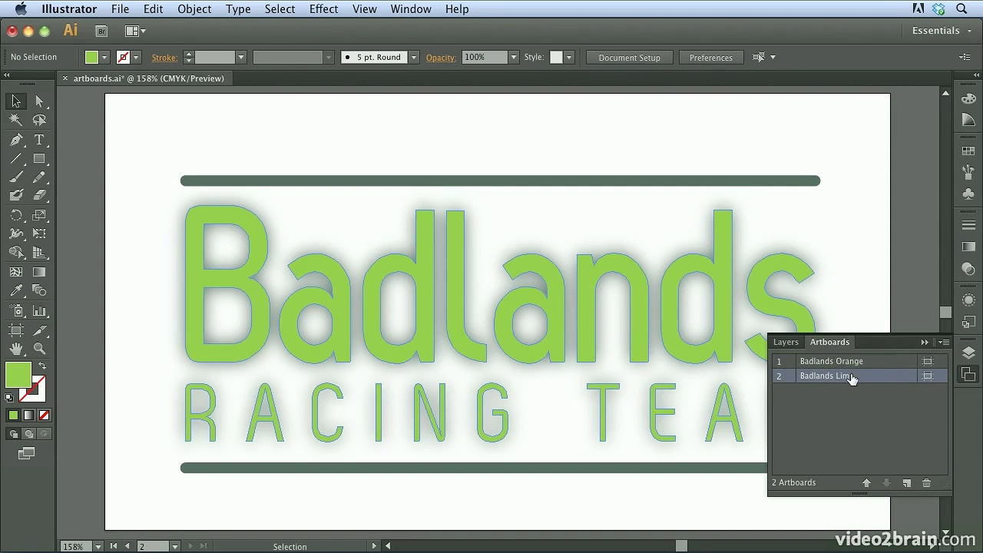
click(867, 484)
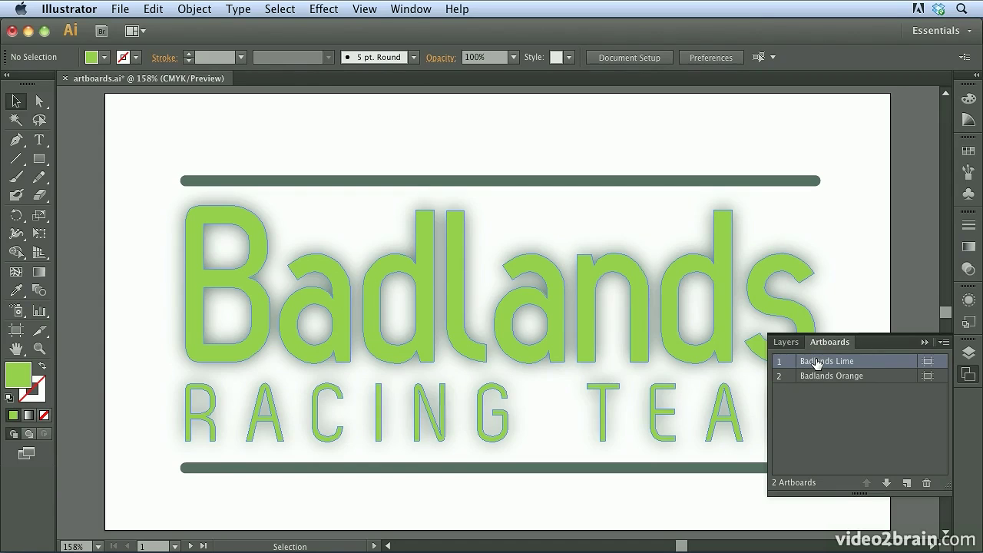
Fit all artboards in the window, fit the active artboard, and switch the view to Badlands Orange
key(super+alt+0)
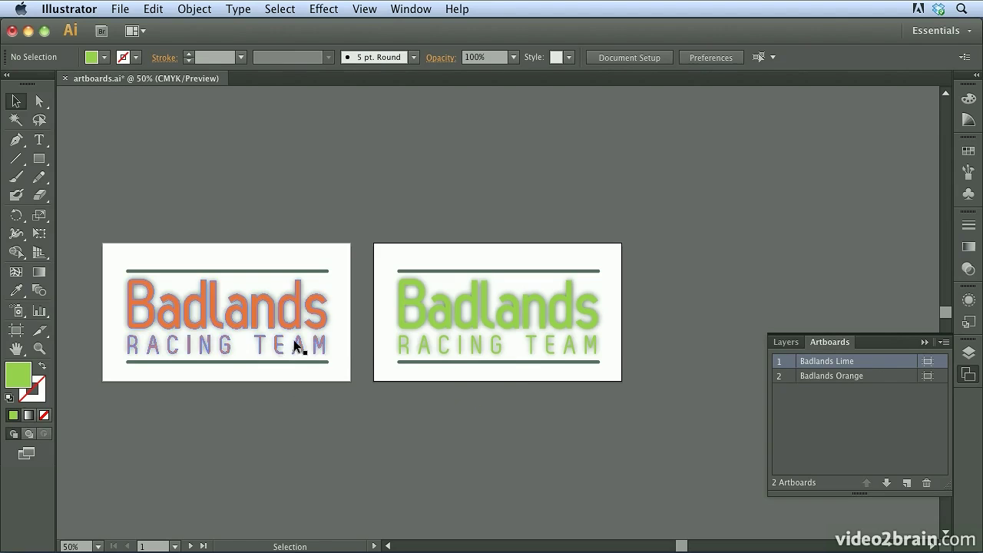
key(super+0)
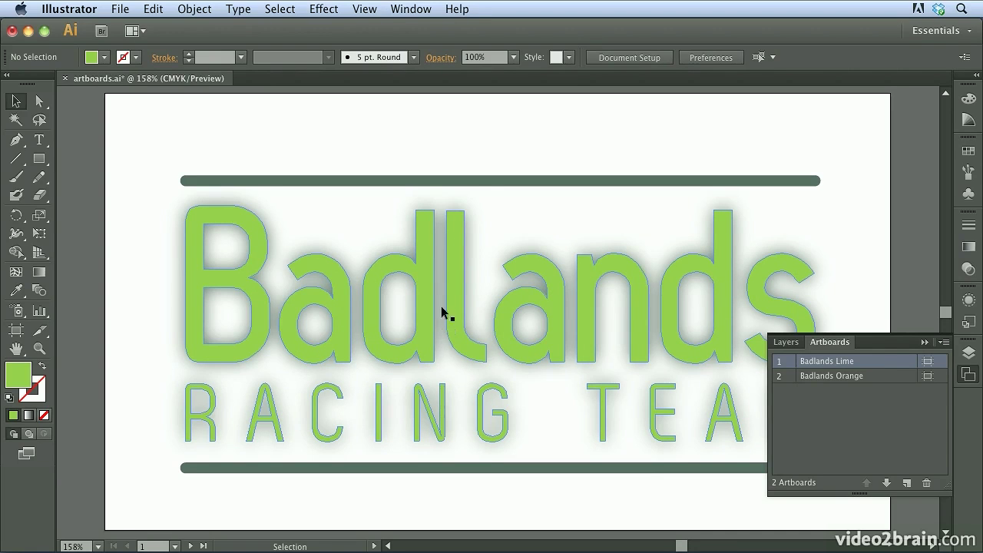
double_click(894, 376)
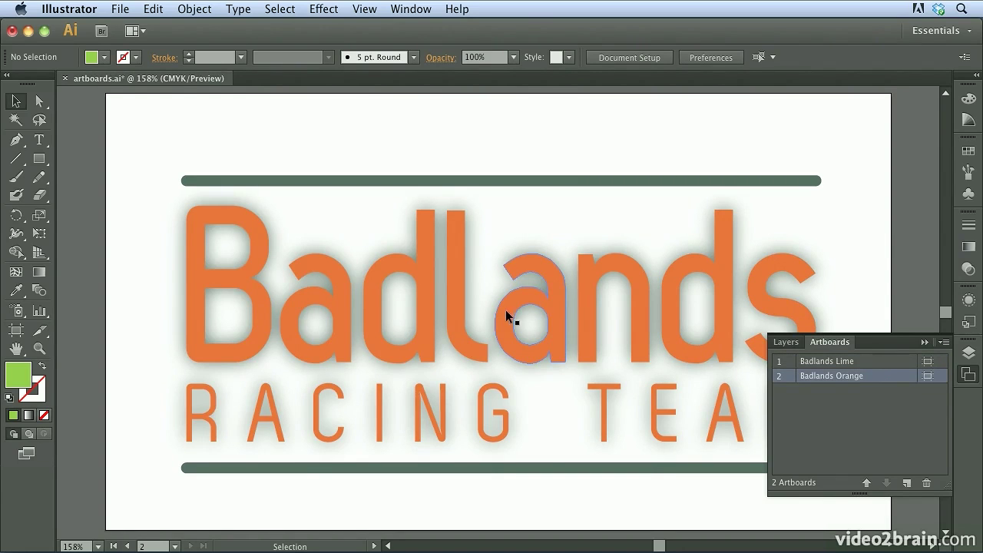
Show the rulers and check how their measurements run across both artboards
click(365, 8)
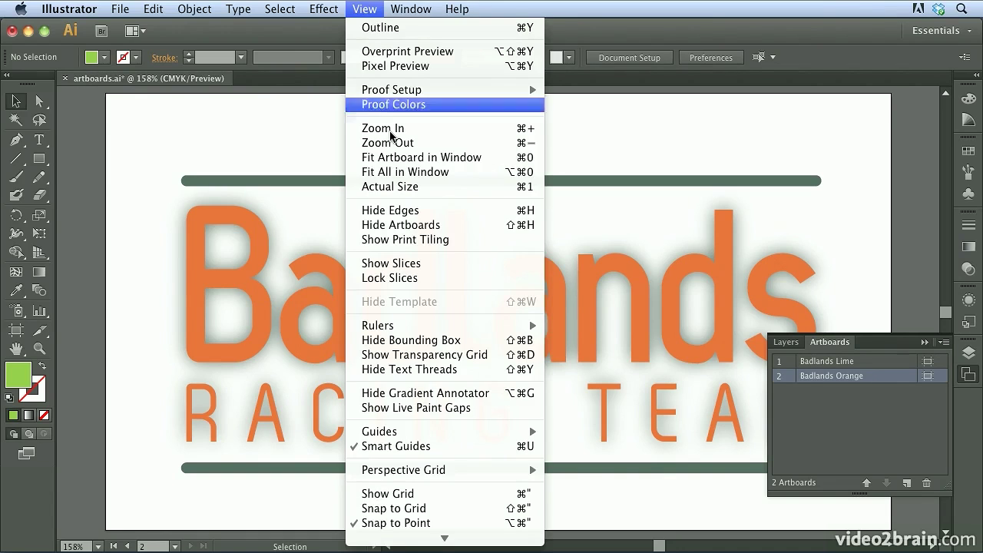
click(630, 325)
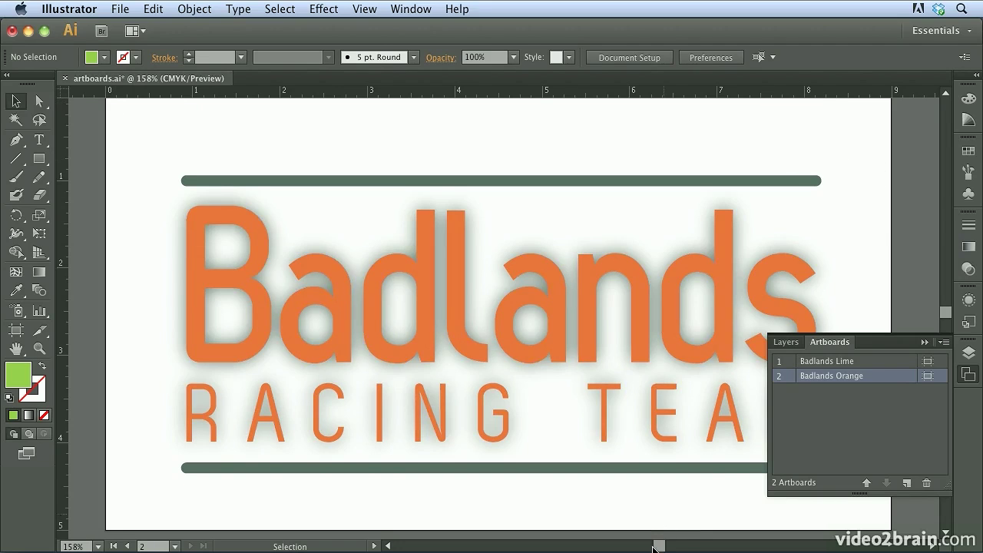
drag(658, 545, 682, 547)
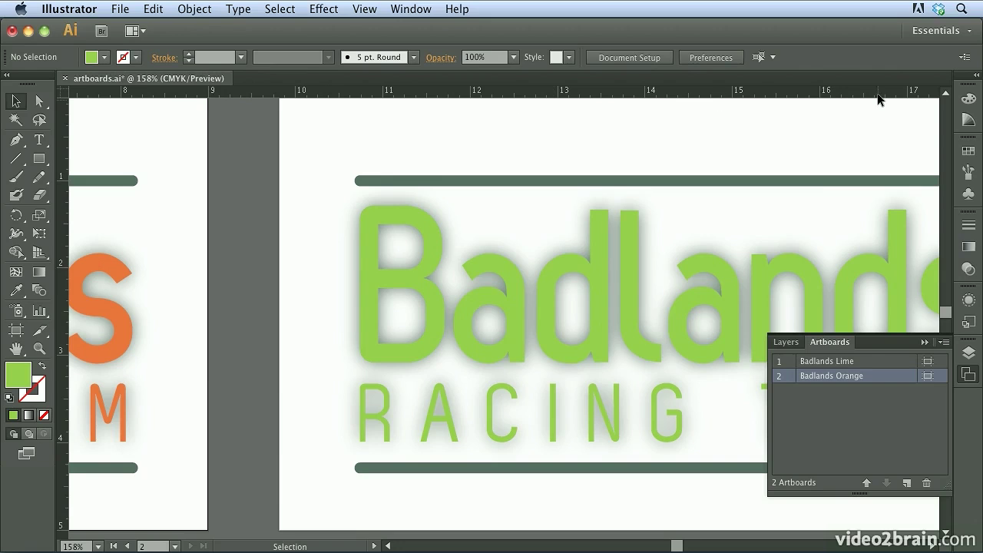
mouse_move(675, 545)
mouse_down()
mouse_move(593, 547)
mouse_move(665, 547)
mouse_move(656, 547)
mouse_up()
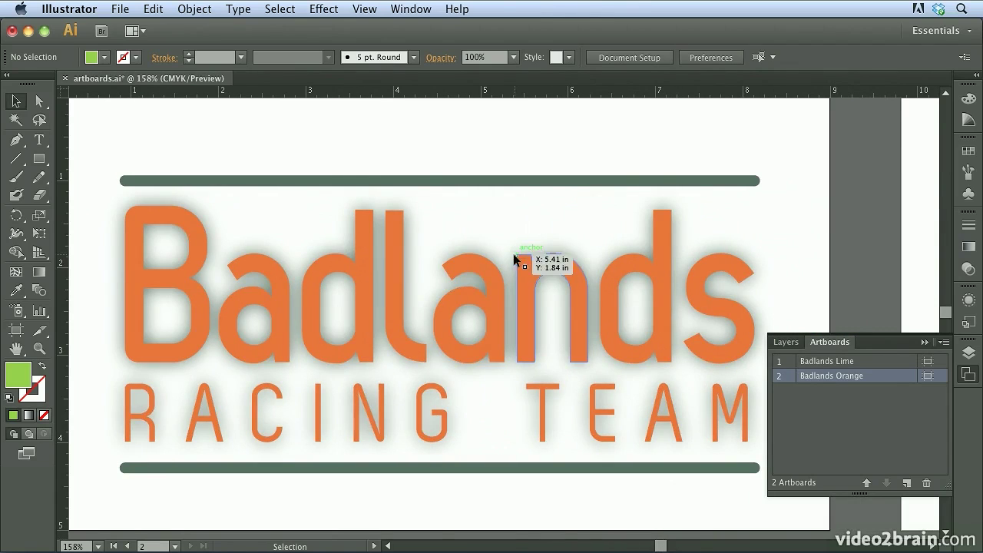
Change the rulers to global rulers and back to artboard rulers, then check the zero point at the artboard's edge
click(365, 9)
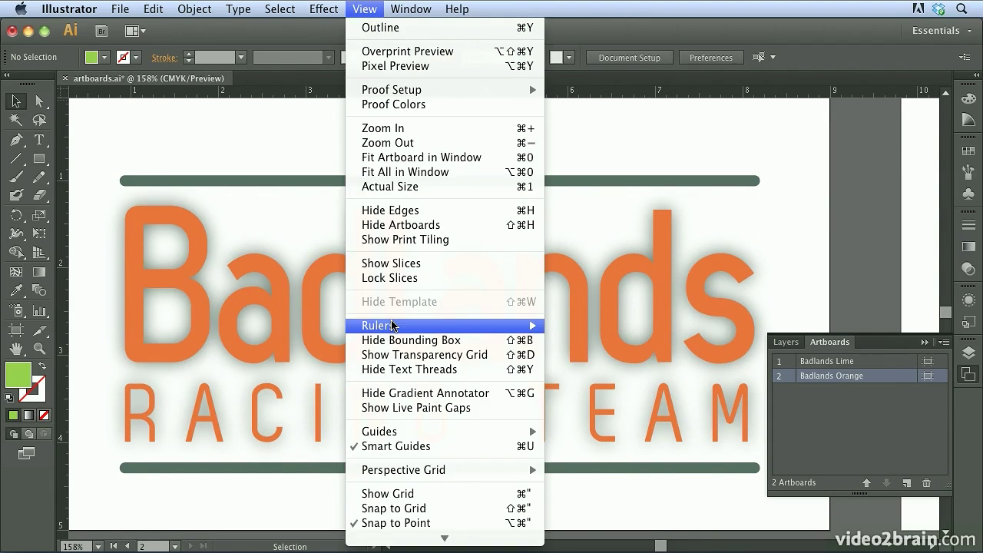
mouse_move(393, 328)
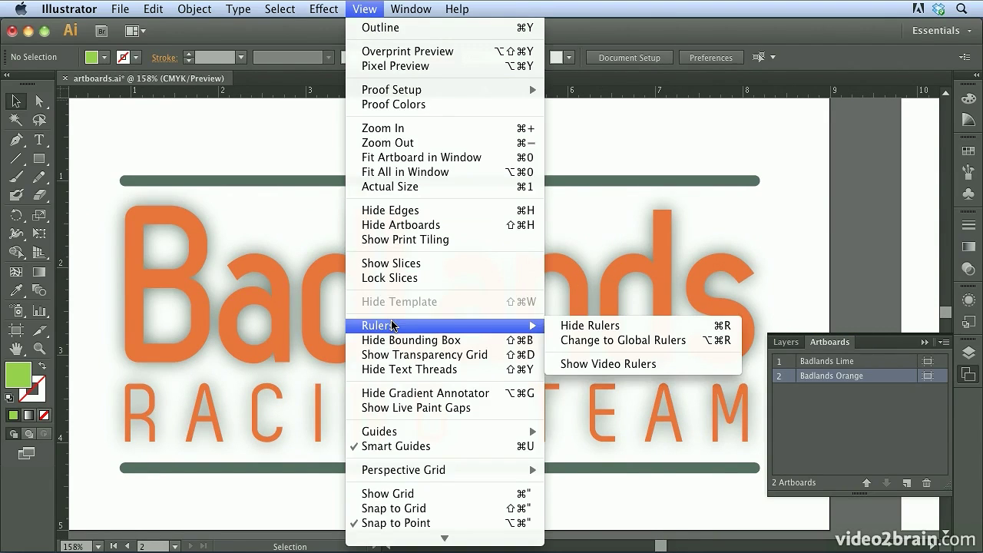
click(620, 341)
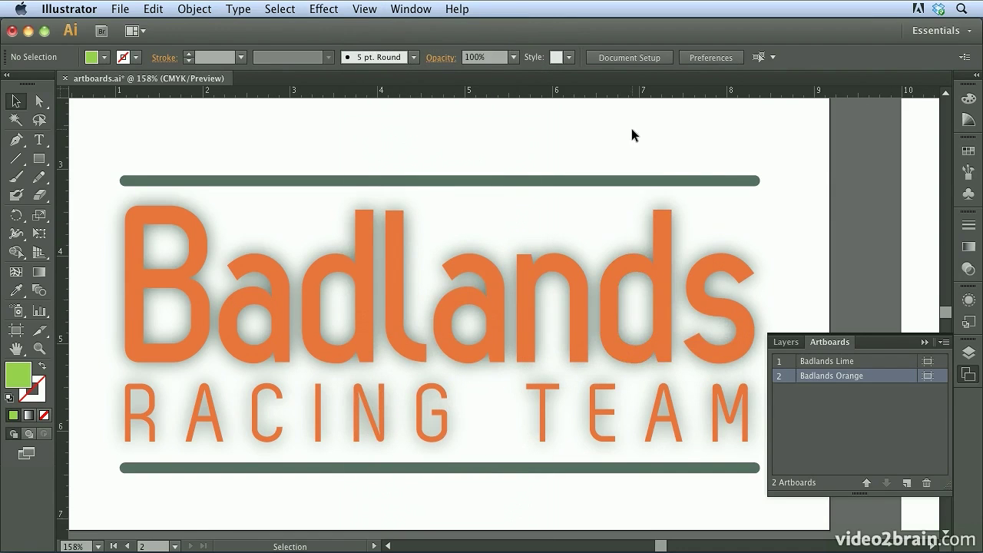
click(364, 9)
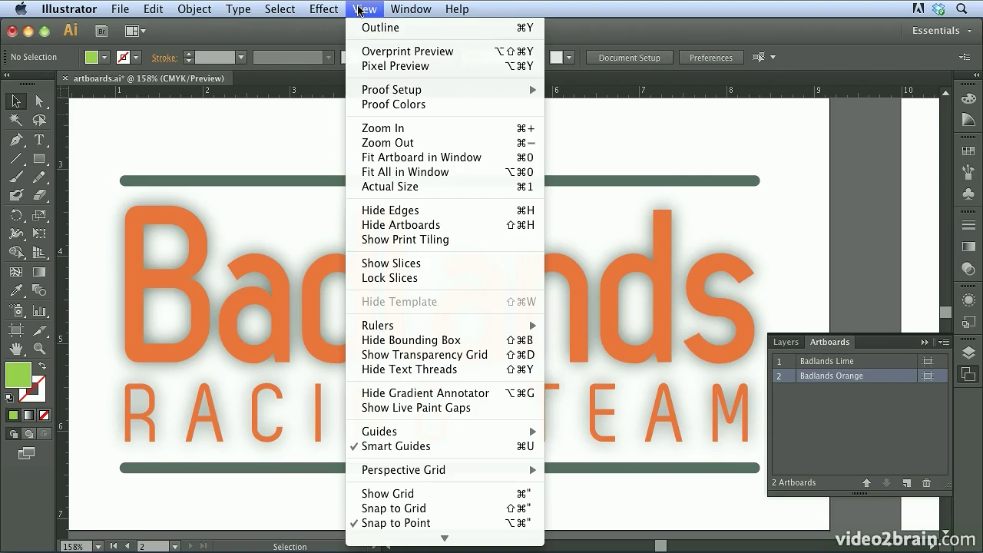
mouse_move(407, 327)
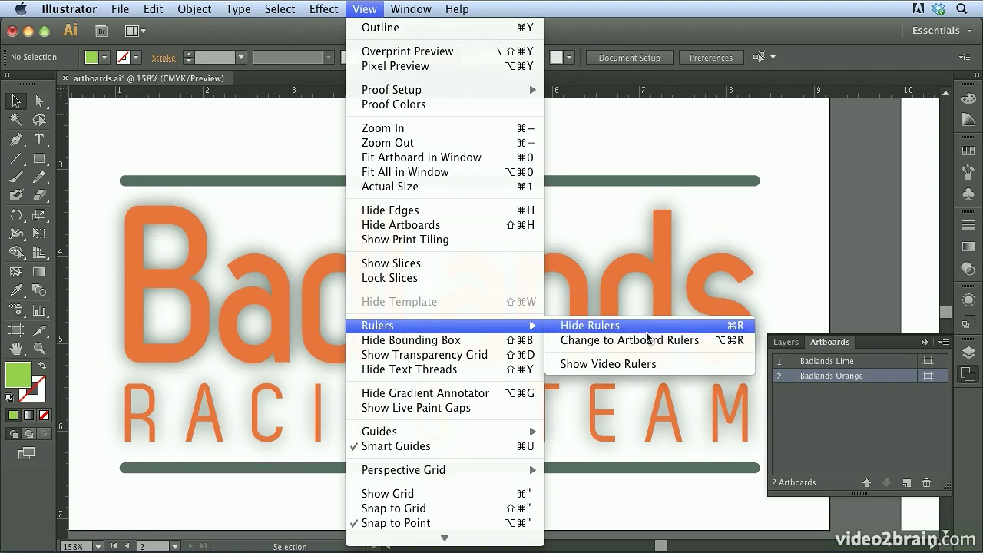
click(649, 341)
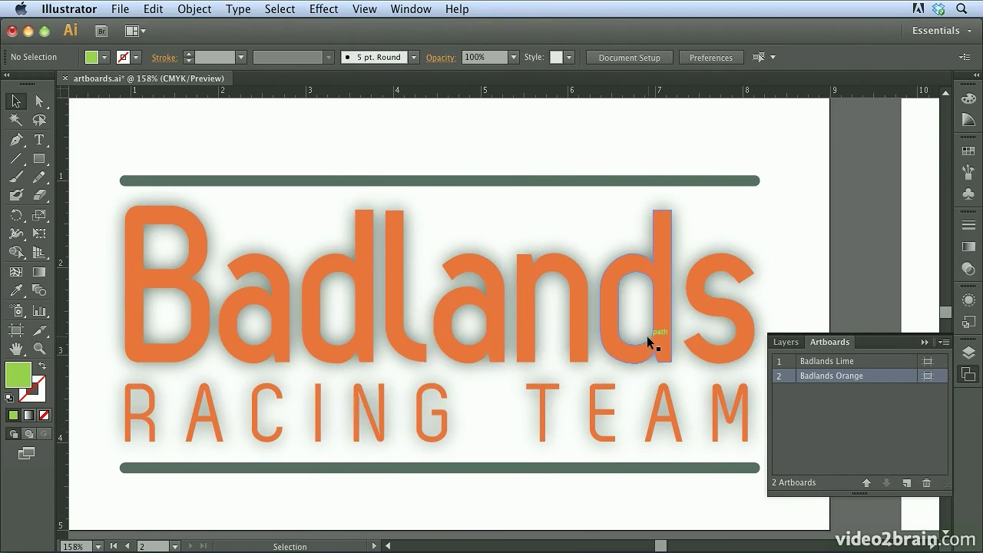
key(space)
drag(327, 231, 371, 195)
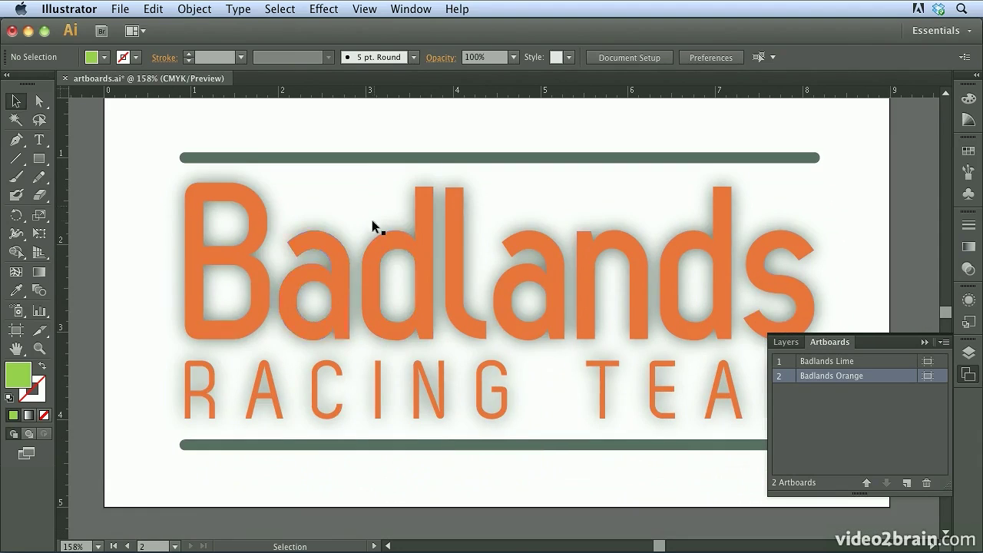
drag(424, 247, 425, 252)
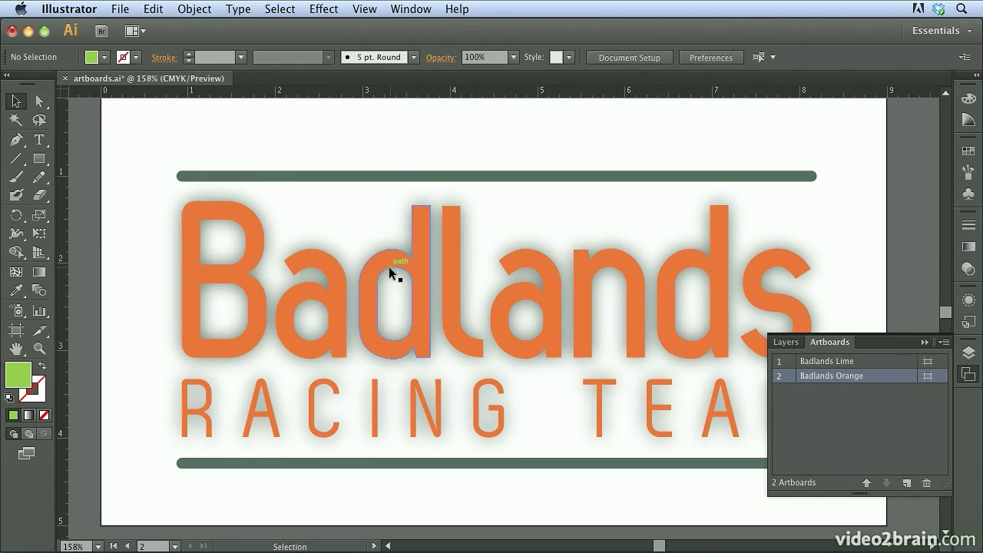
Review the available export formats and the Use Artboards option for the document, then cancel the export
click(117, 9)
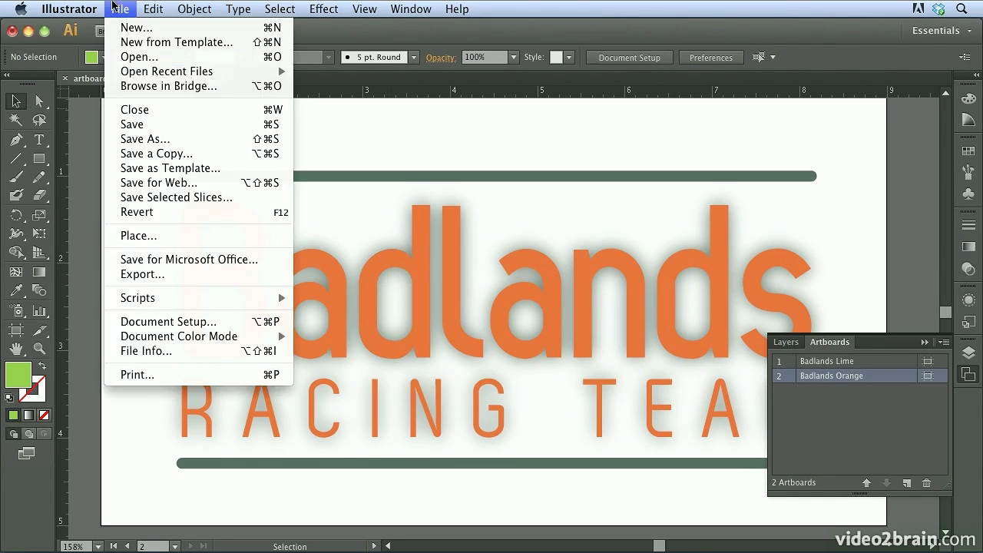
click(151, 275)
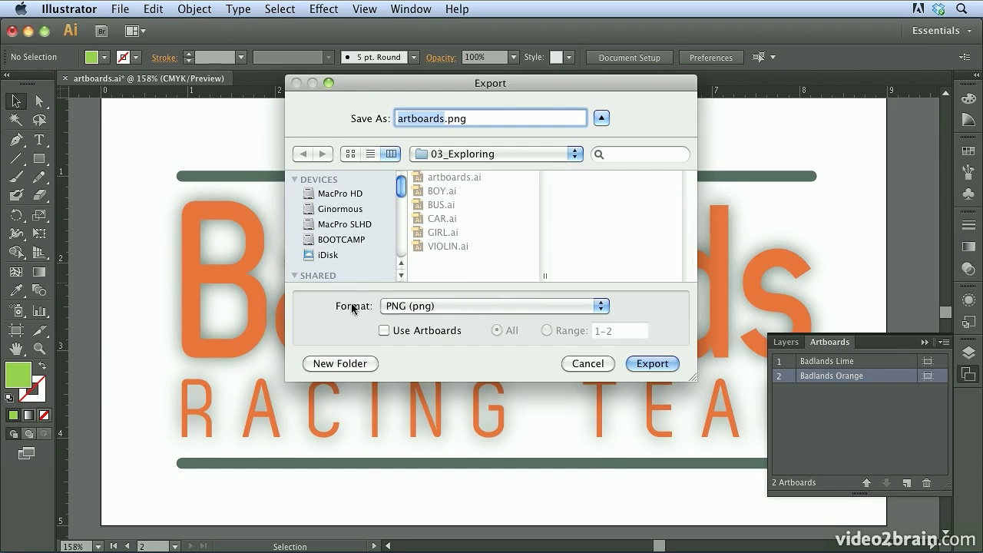
click(434, 304)
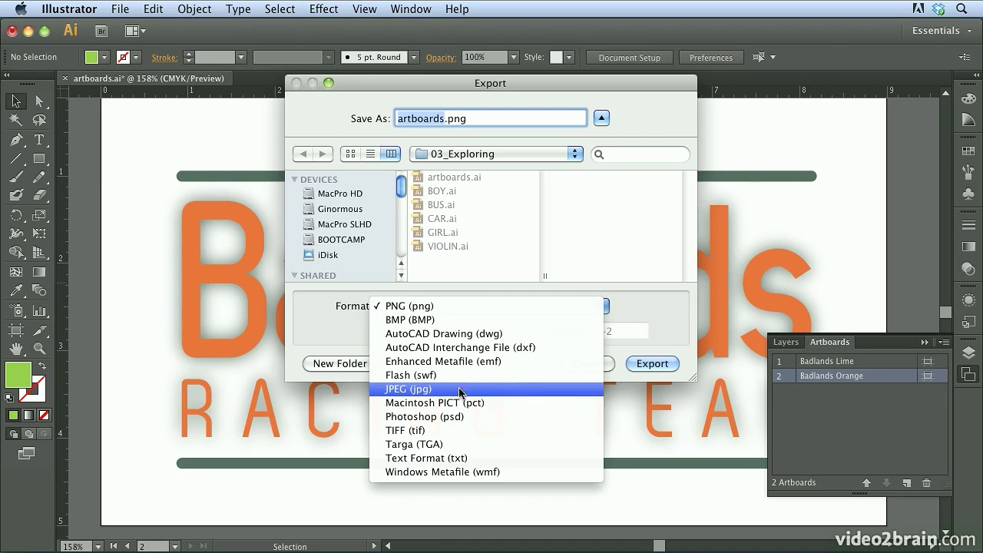
click(340, 332)
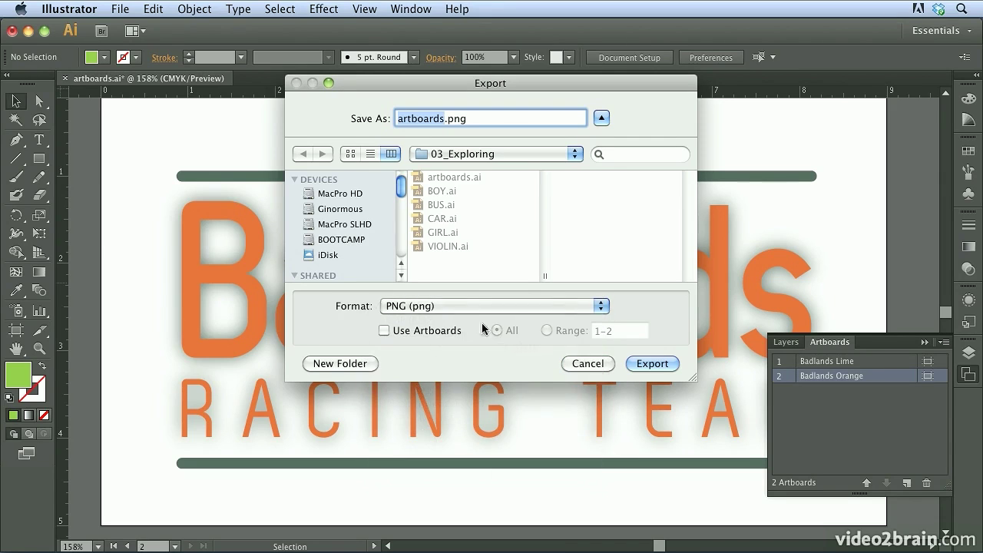
click(586, 364)
Set up saving the document as Adobe PDF, switch the artboards from All to Range and back to All, and cancel the save
click(123, 8)
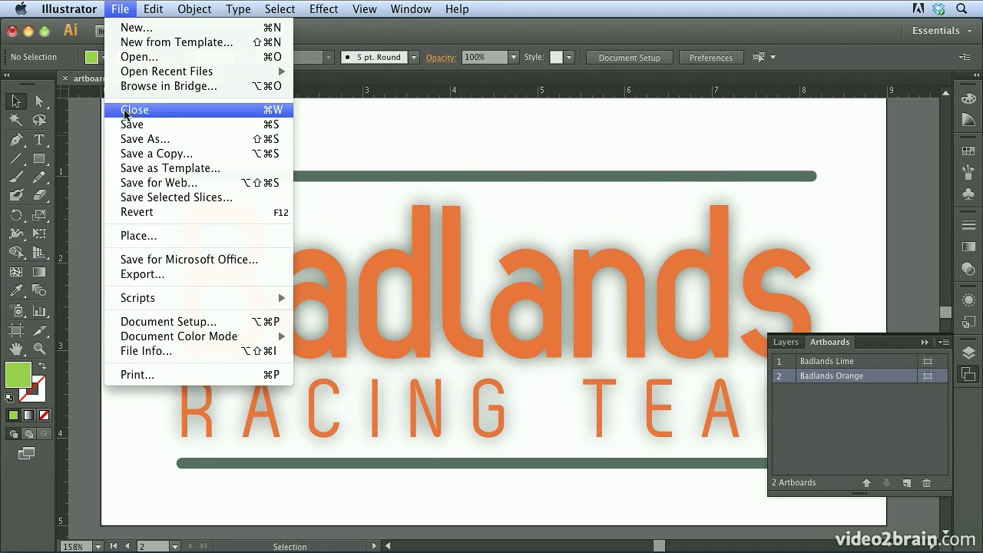
click(146, 139)
click(472, 307)
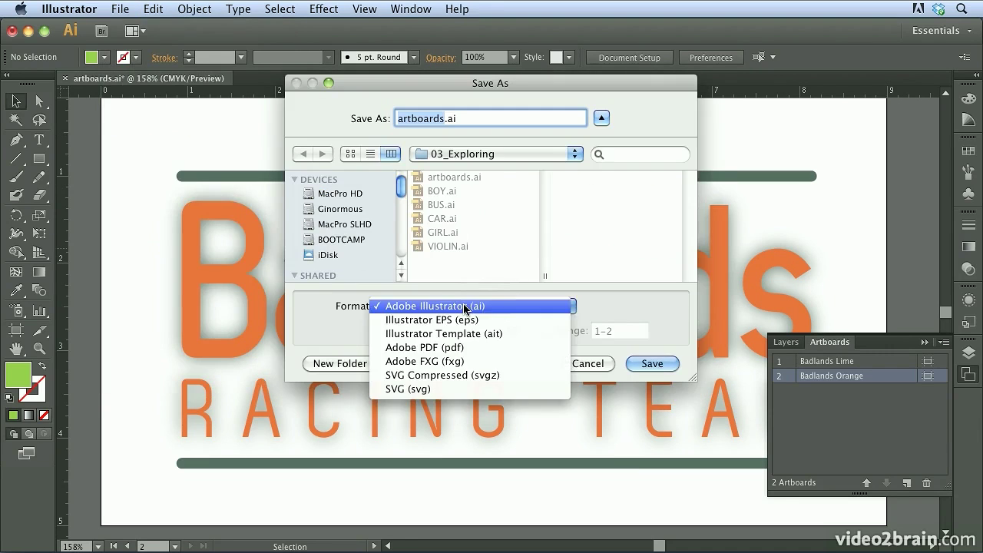
click(443, 348)
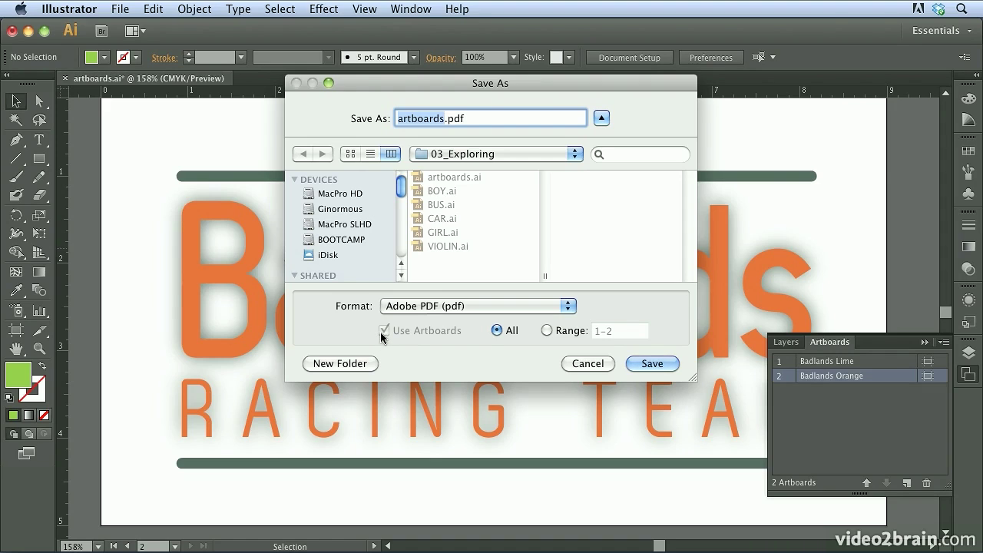
drag(401, 190, 400, 211)
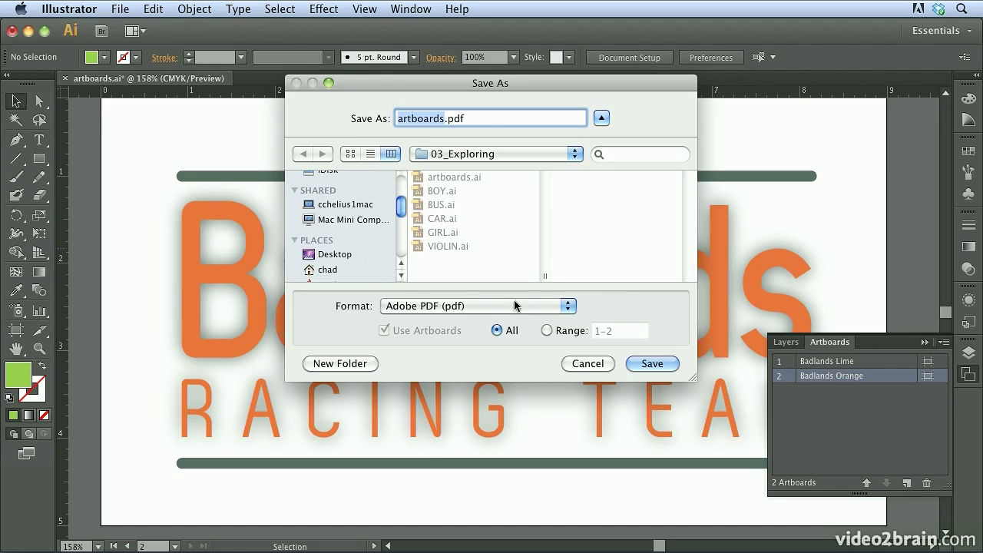
click(547, 330)
click(624, 332)
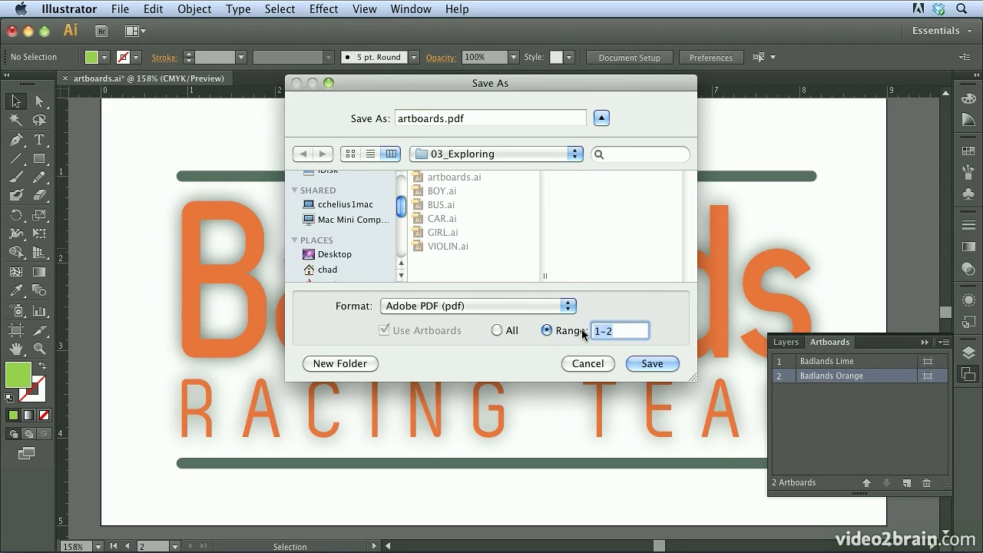
click(497, 330)
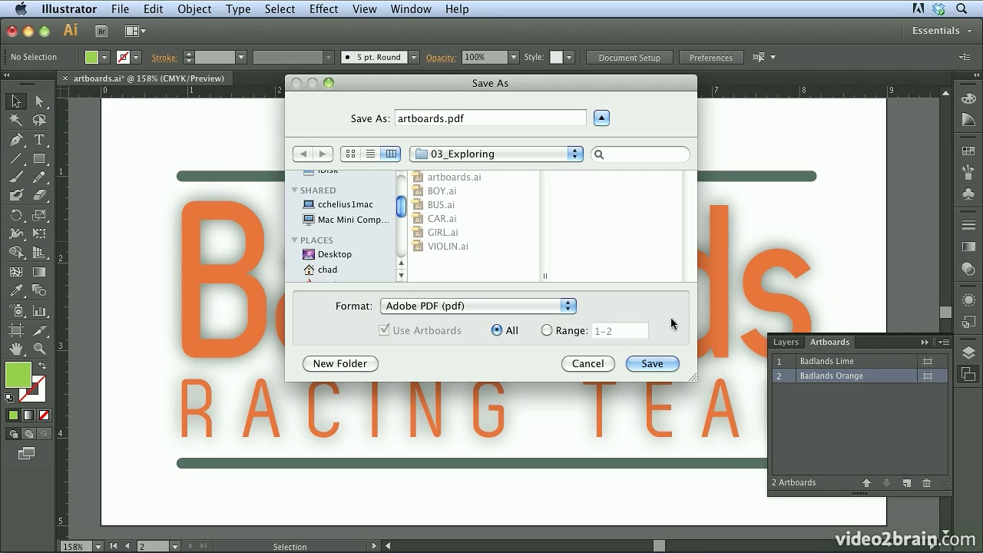
click(576, 365)
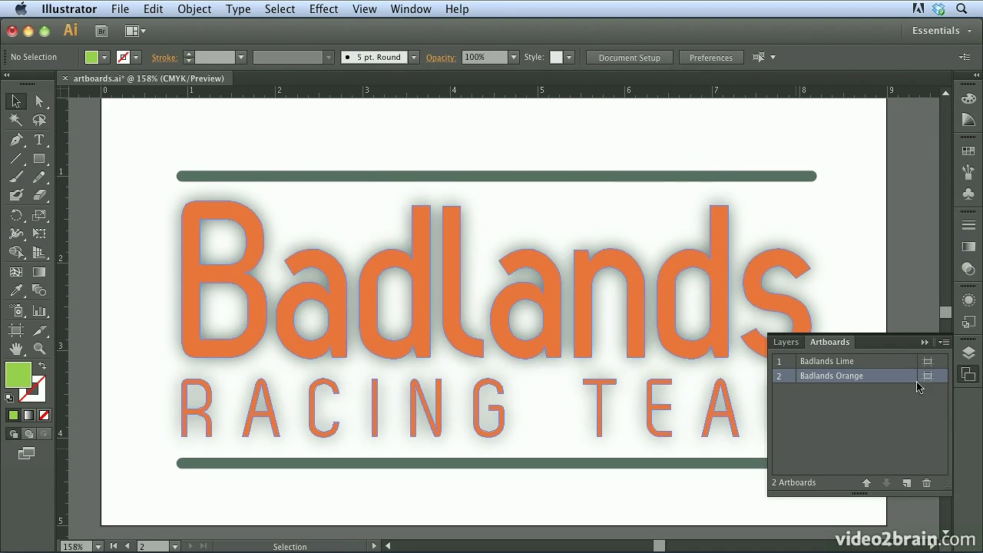
Collapse the Artboards panel to uncover the whole logo
click(967, 375)
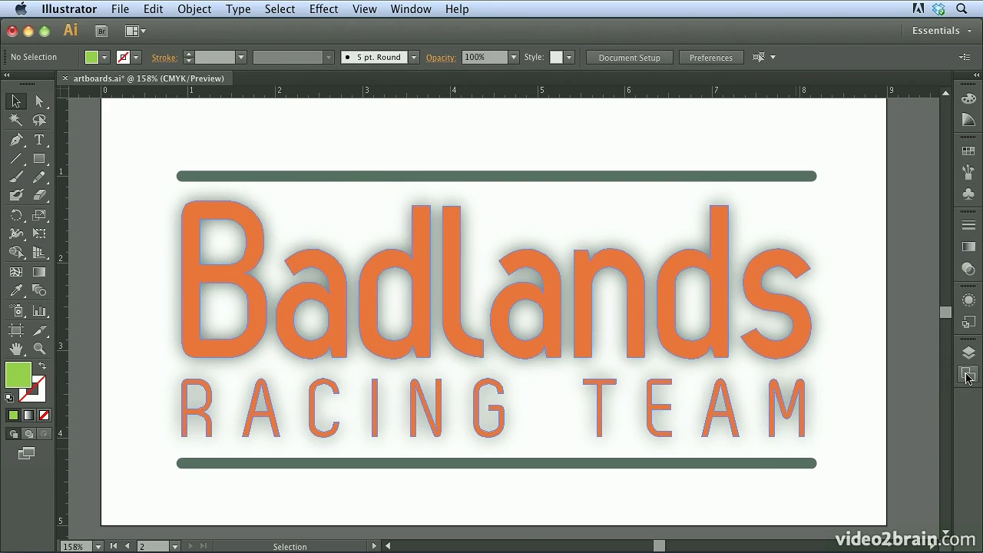